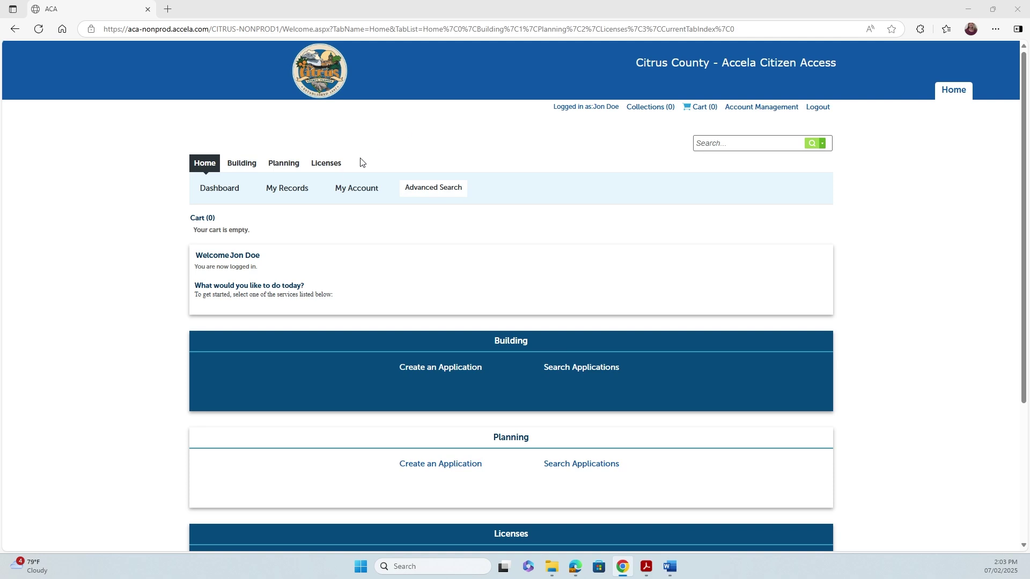
- Start a new Licenses application and accept the General Disclaimer terms to continue
click(326, 167)
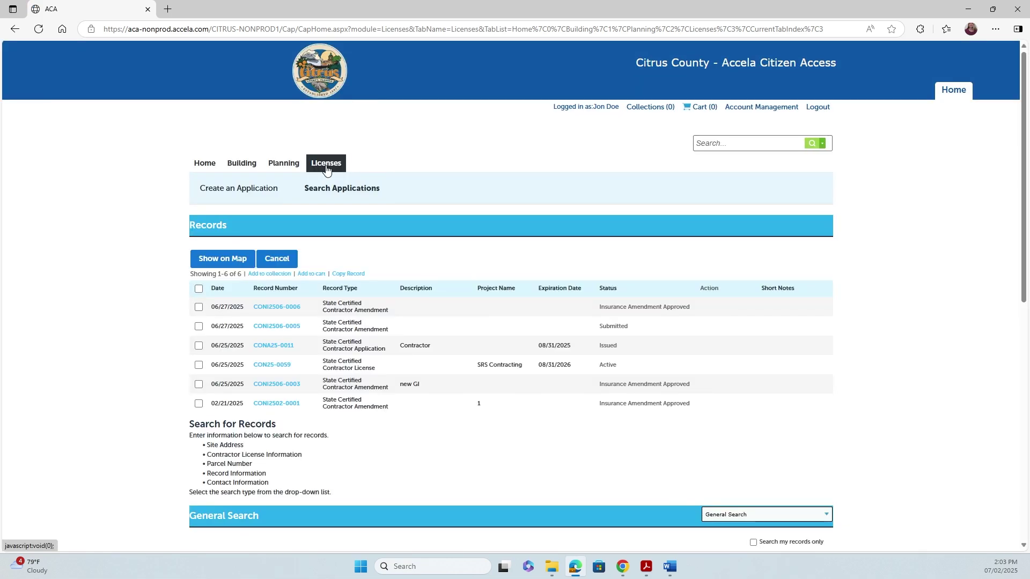
click(260, 191)
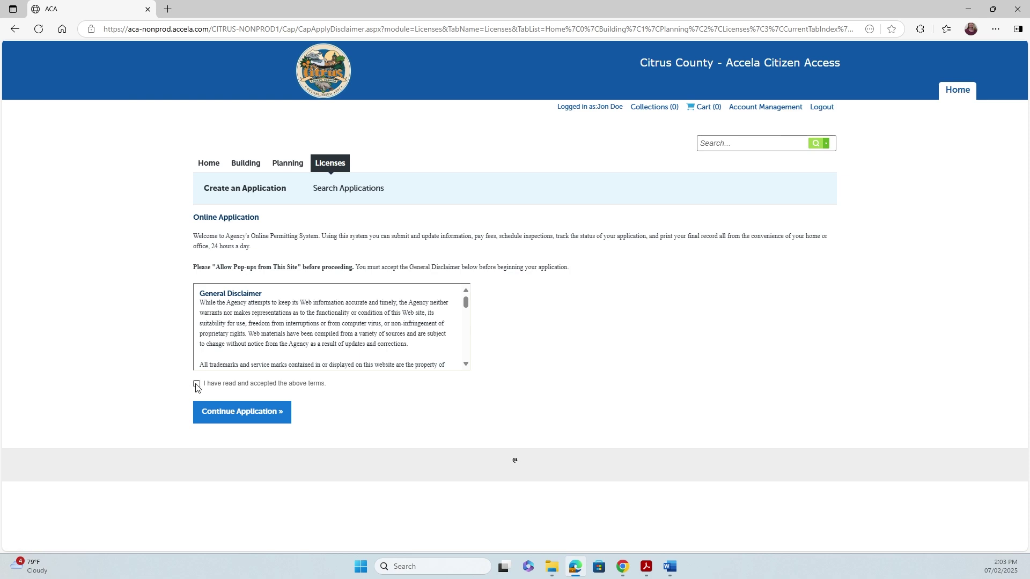
click(238, 418)
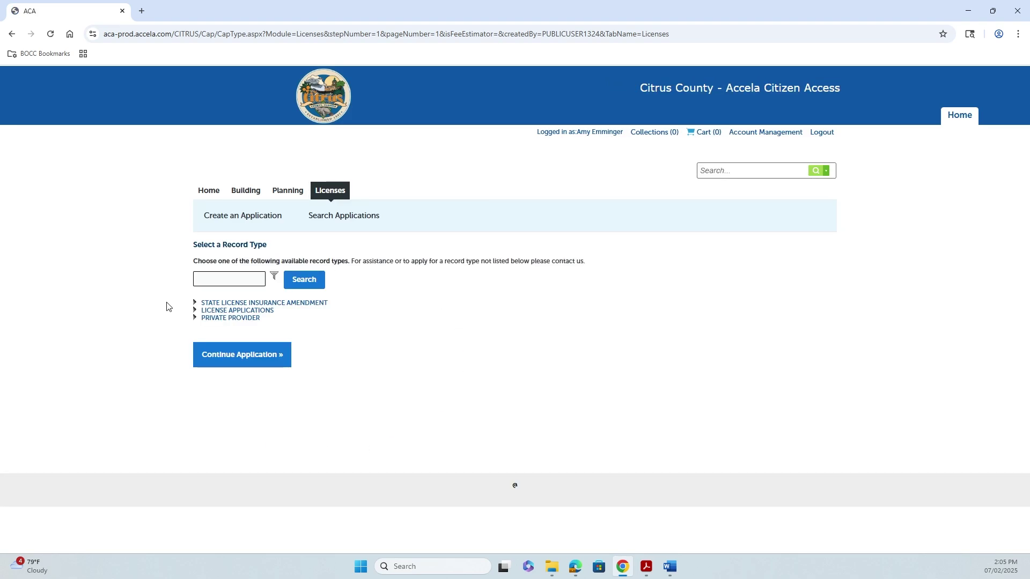
- Choose the State Certified Contractor Application record type and add the license applicant contact from the account
click(195, 311)
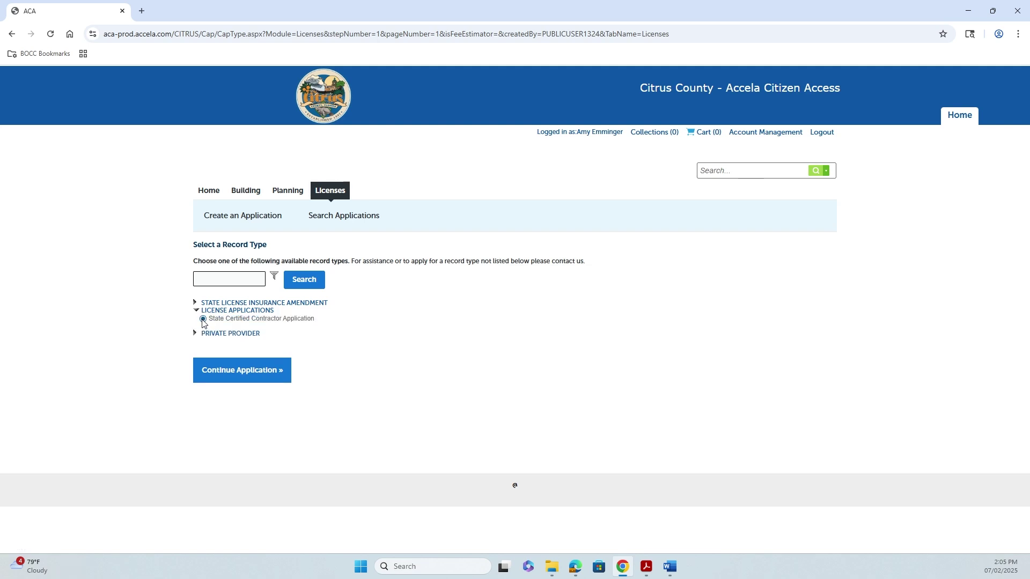
click(228, 371)
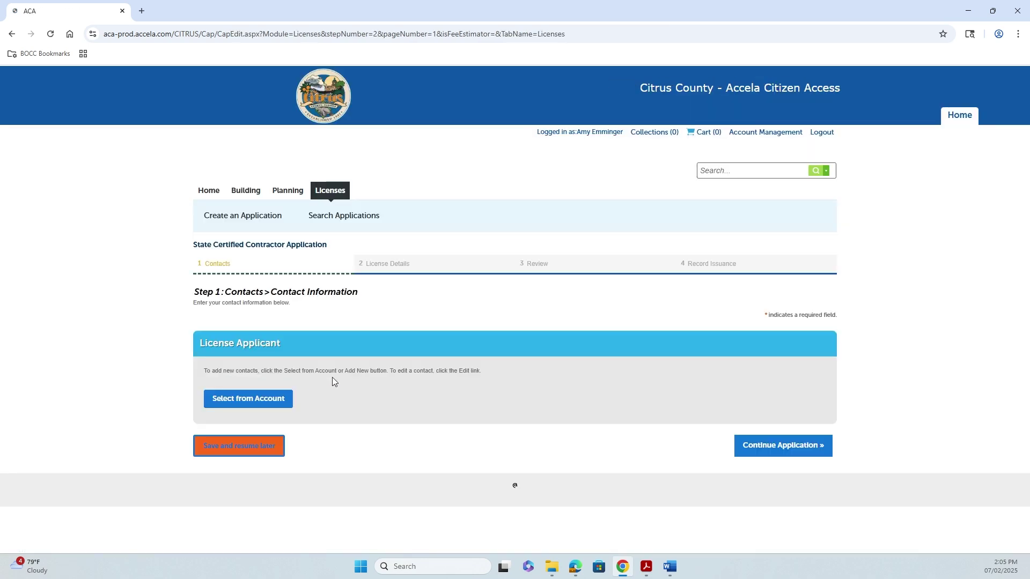
click(253, 404)
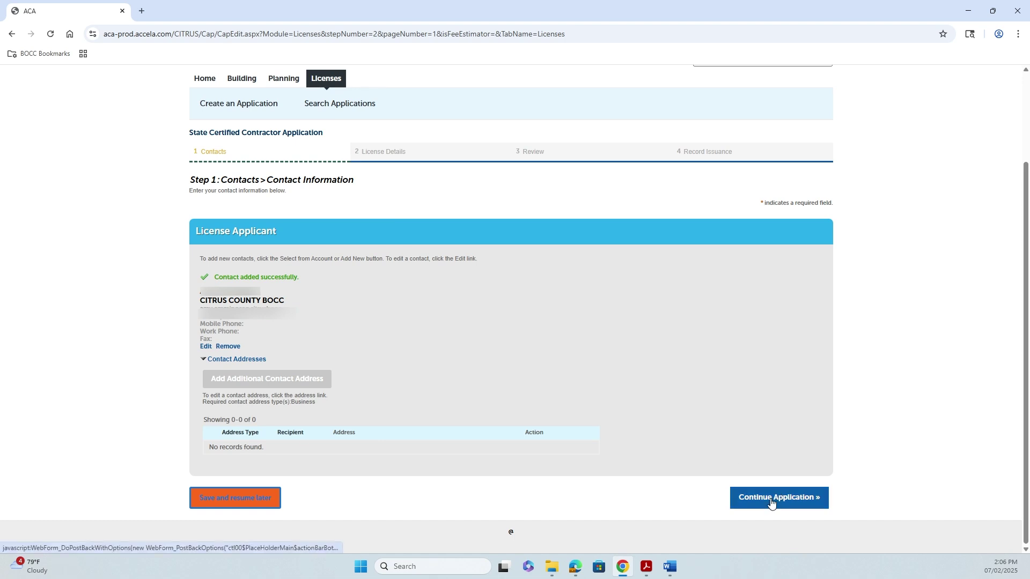
click(771, 500)
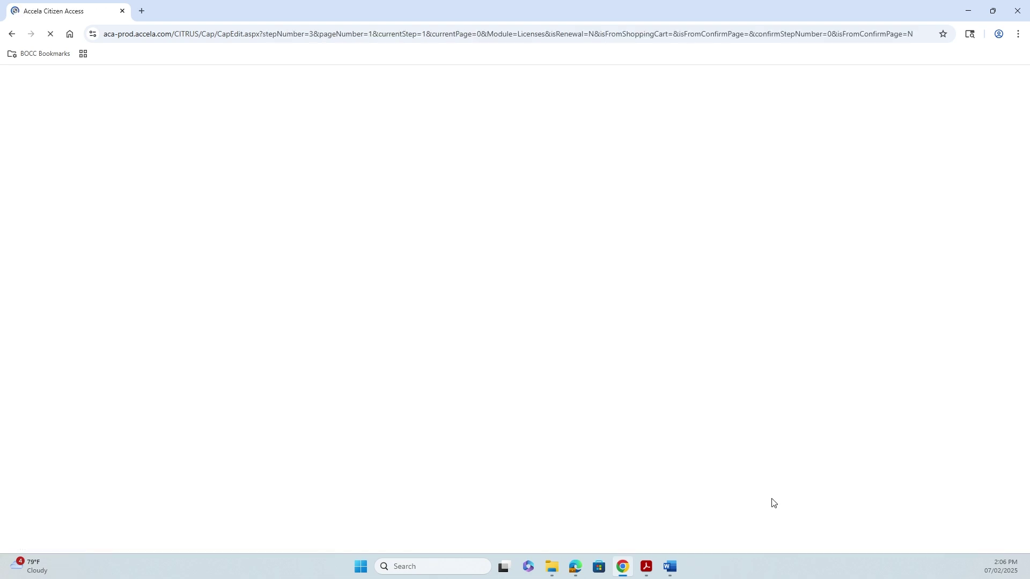
- Set the business ownership type to Individual, state certified to Yes, and the license type to Certified Building Contractor
scroll(683, 400, down, 5)
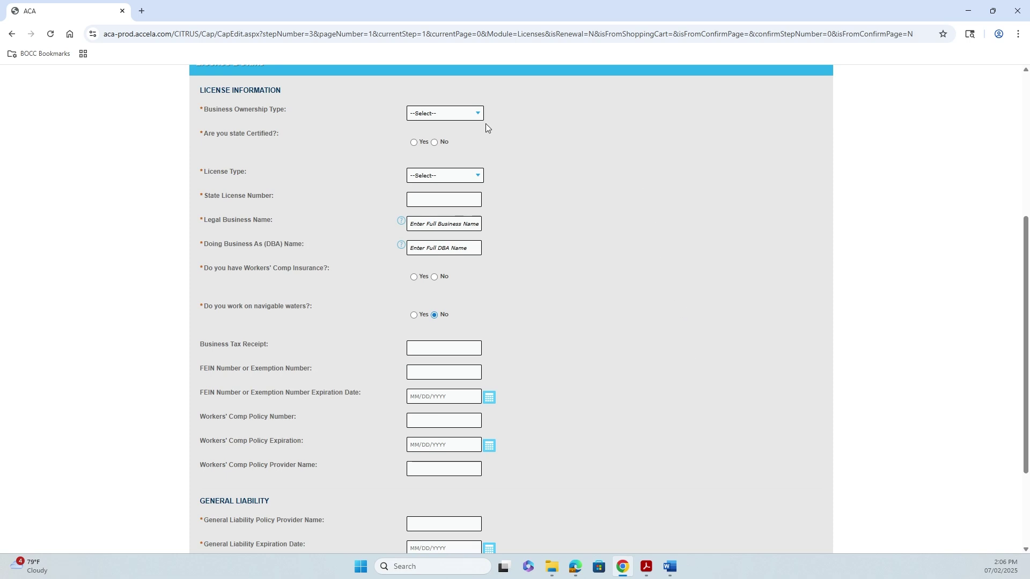
click(474, 115)
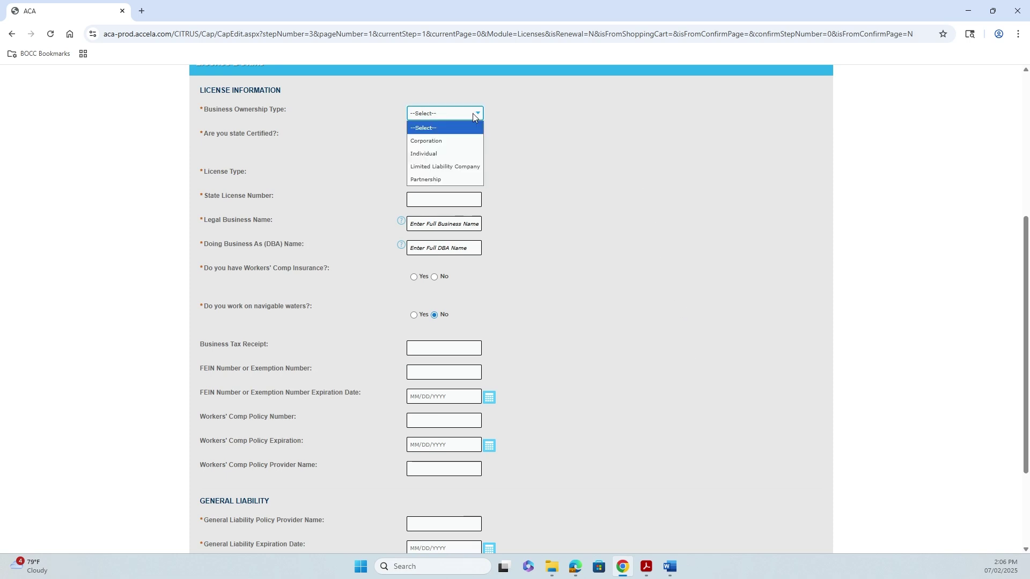
click(438, 154)
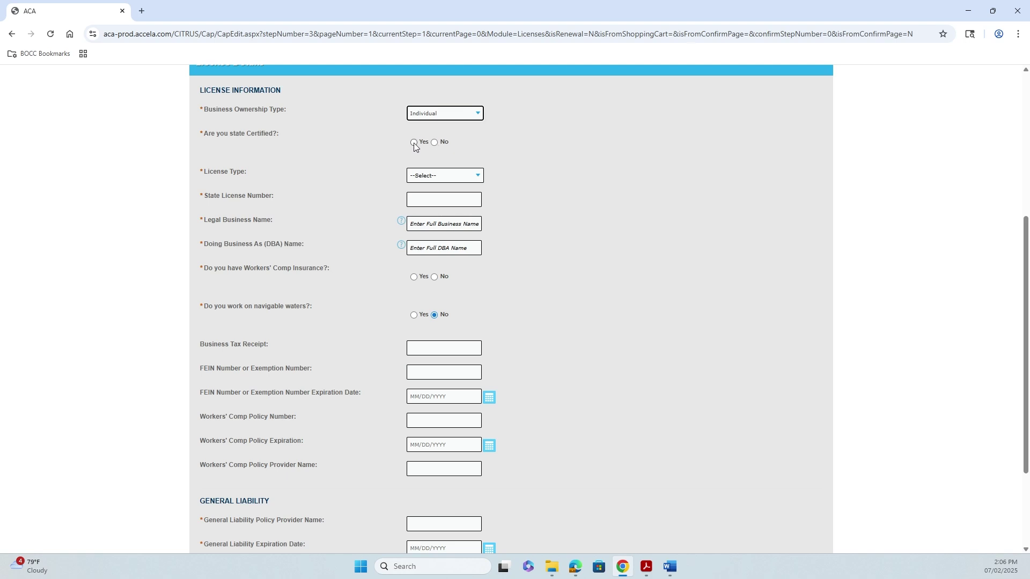
click(414, 142)
click(438, 174)
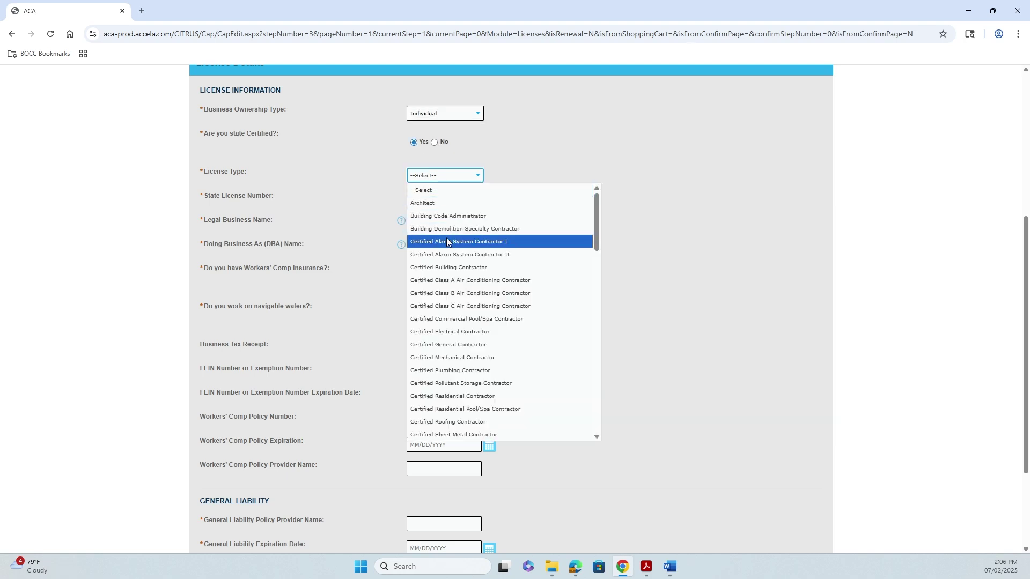
click(442, 268)
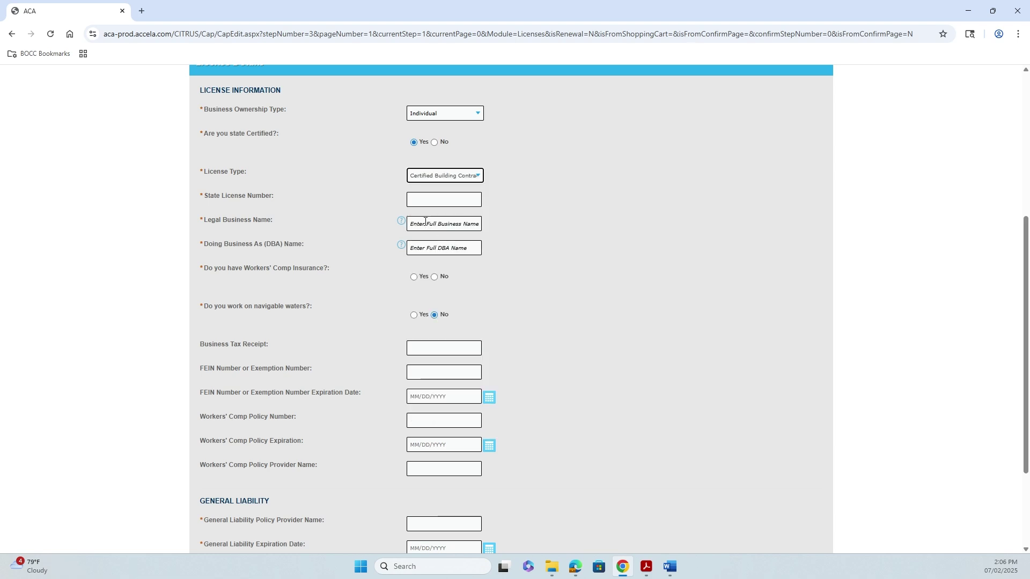
- Fill in the contractor's state license number in the License Information section
click(427, 200)
click(426, 200)
text(CB)
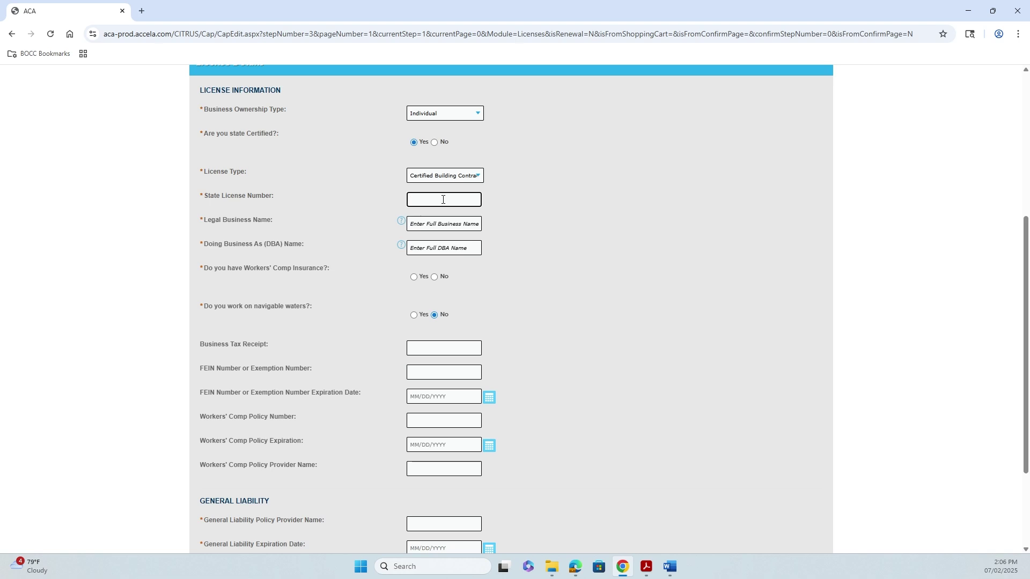
text(C123456)
- Enter "SRS Contracting" as both the legal business name and the Doing Business As (DBA) name
click(439, 224)
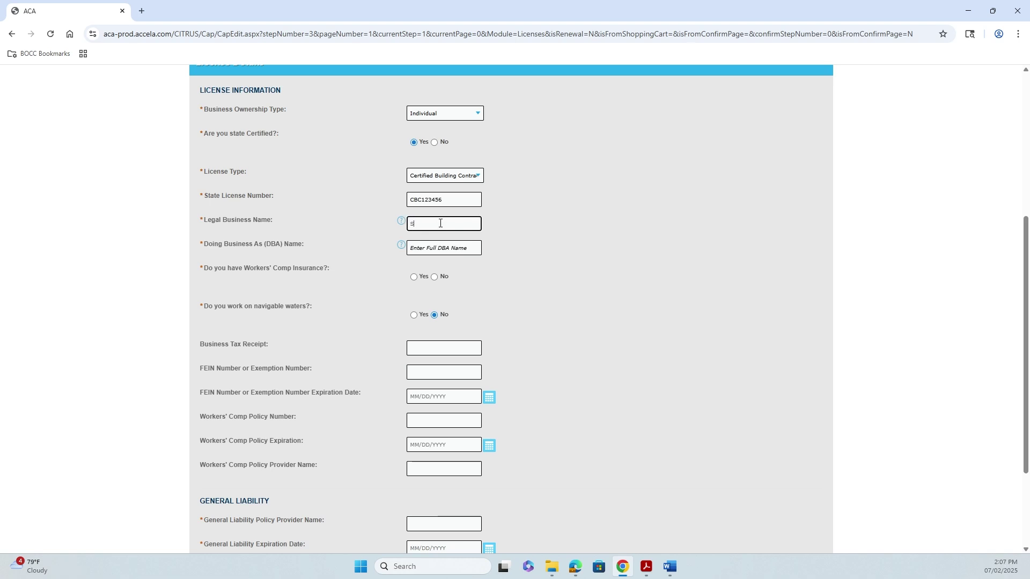
text(SRS CO)
key(BackSpace)
text(ontracting)
click(438, 248)
text(SRS Contr)
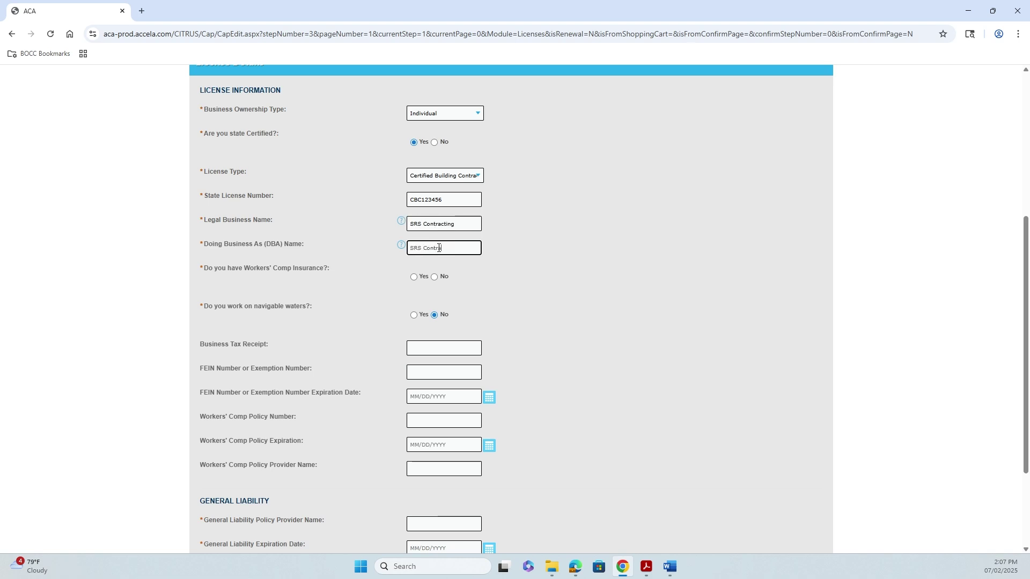
text(acting)
- Answer No to having Workers' Comp insurance and enter the FEIN or exemption number with expiration date 08/20/2025
click(434, 277)
scroll(511, 316, down, 2)
click(453, 242)
click(440, 269)
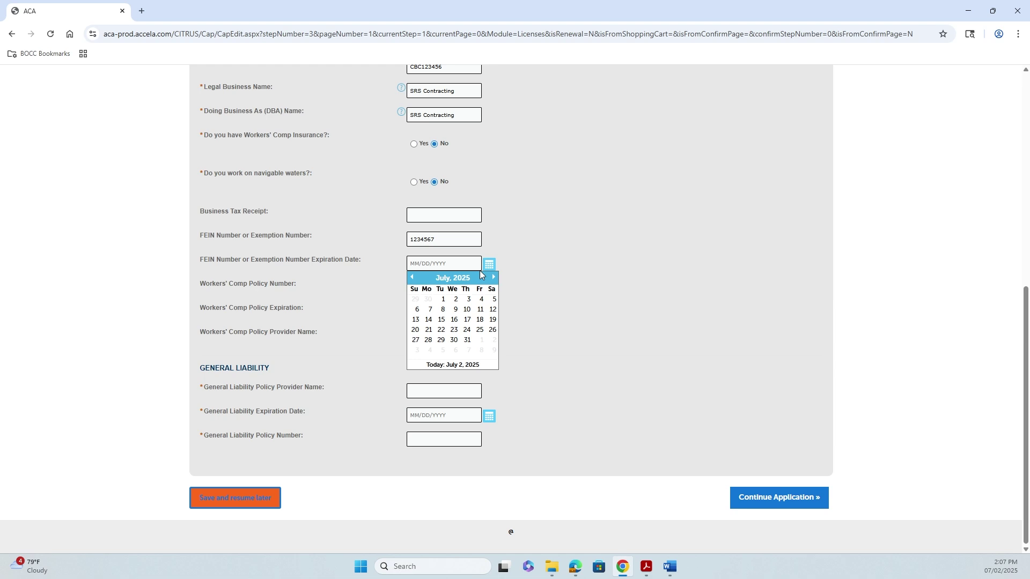
click(494, 277)
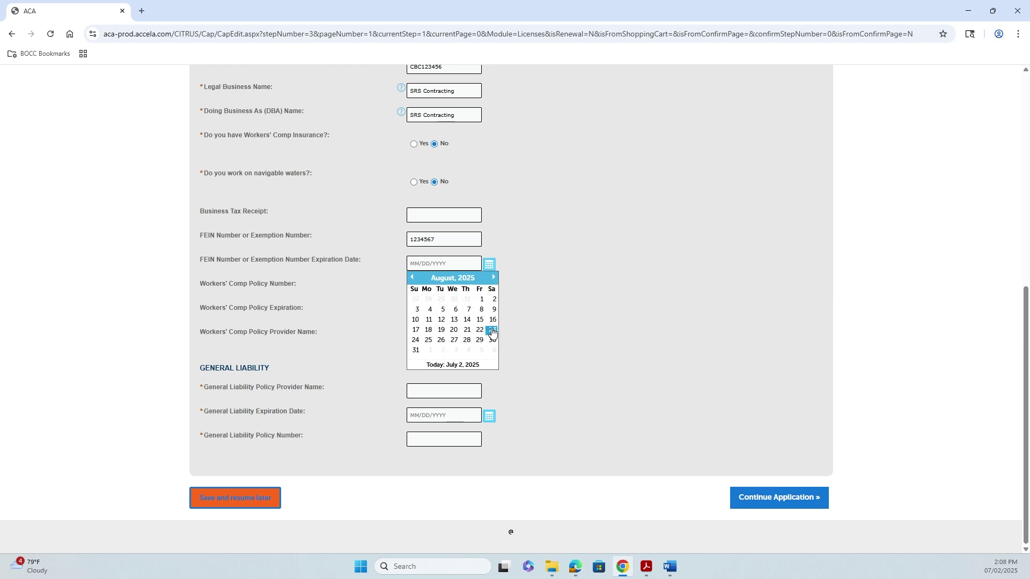
click(457, 333)
- Set the Workers' Comp policy expiration date to 08/20/2025, leaving the policy number blank
click(452, 290)
click(446, 312)
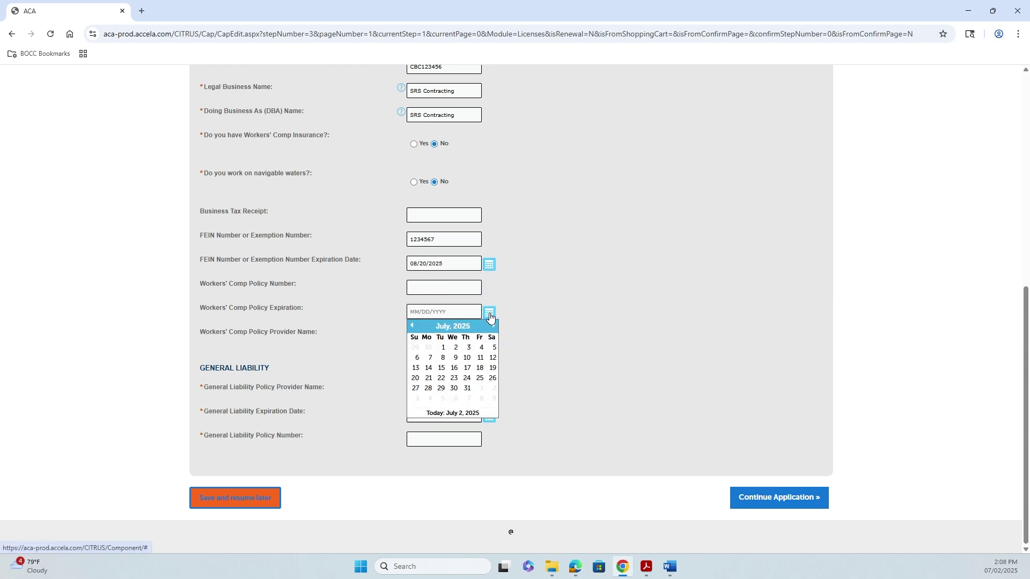
click(493, 325)
click(456, 381)
- Enter the general liability provider "Test", expiration date 08/20/2025 and the policy number, and continue to the attachments page
click(434, 392)
text(Test)
click(487, 420)
click(492, 429)
click(454, 485)
click(438, 441)
text(123456789)
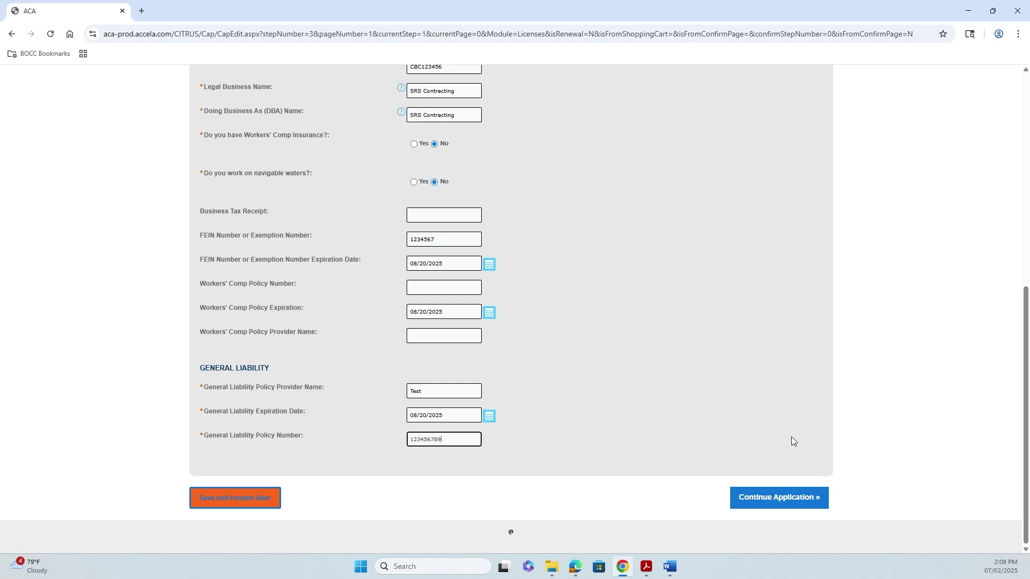
click(780, 503)
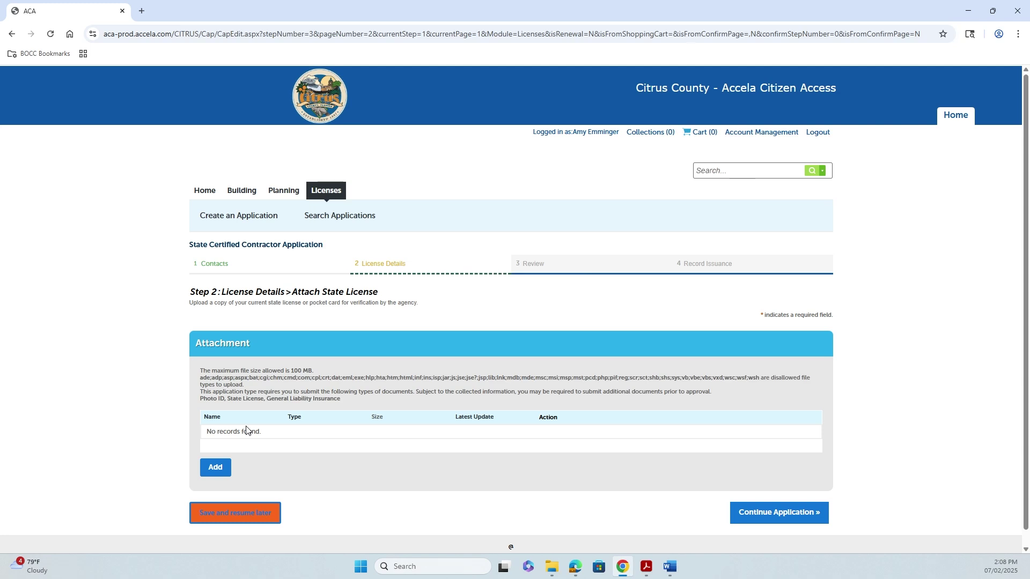
- Upload General Liability.pdf, Photo ID.pdf, State Licence.pdf and Workers Comp.pdf as attachments to the application
click(217, 468)
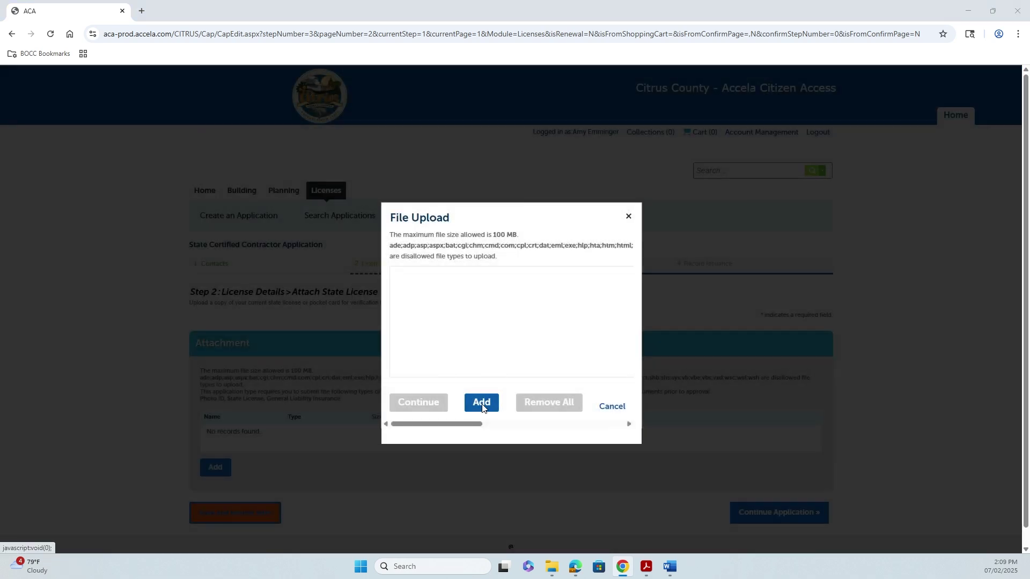
click(481, 402)
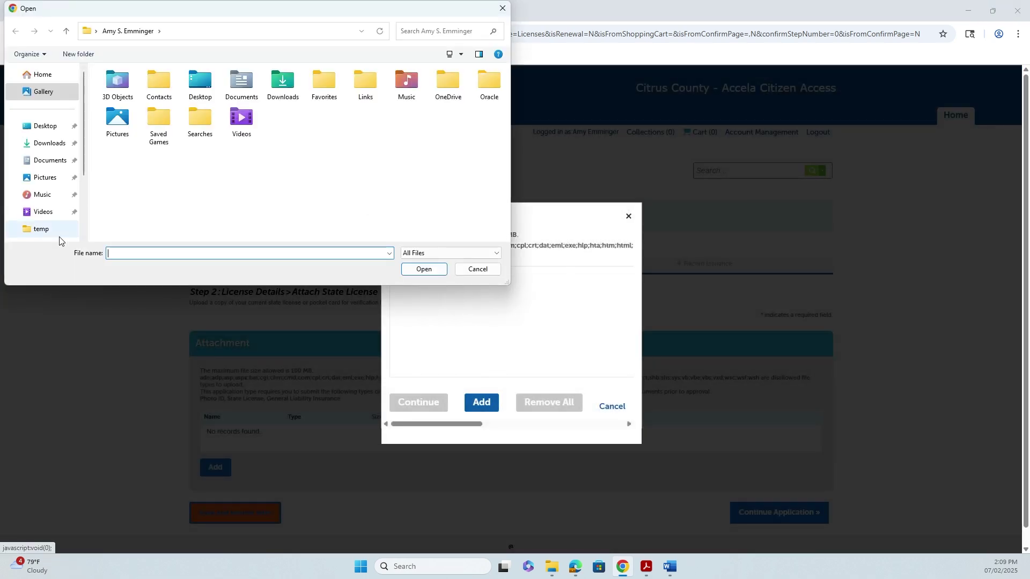
scroll(69, 161, down, 3)
key(Escape)
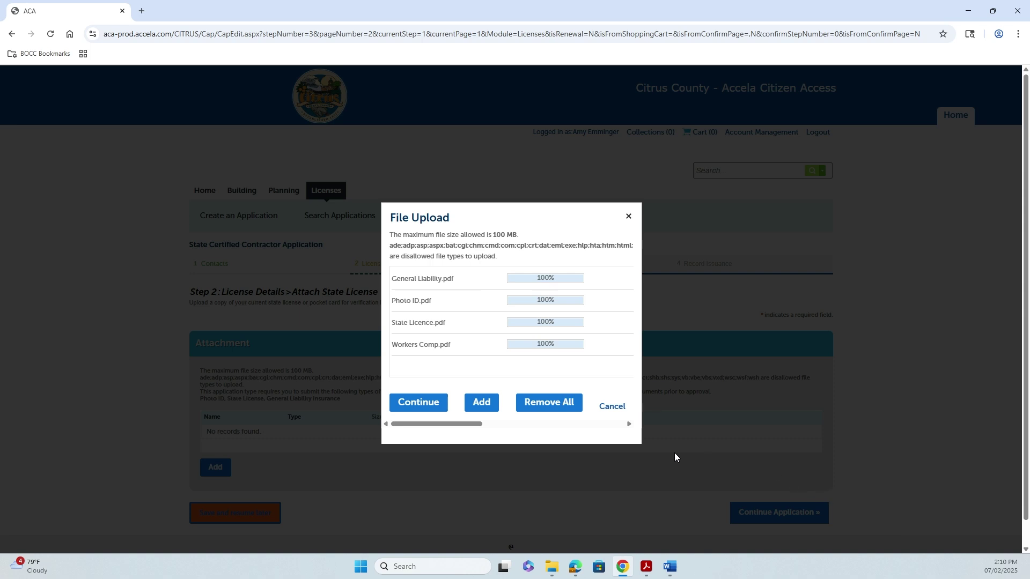
click(430, 405)
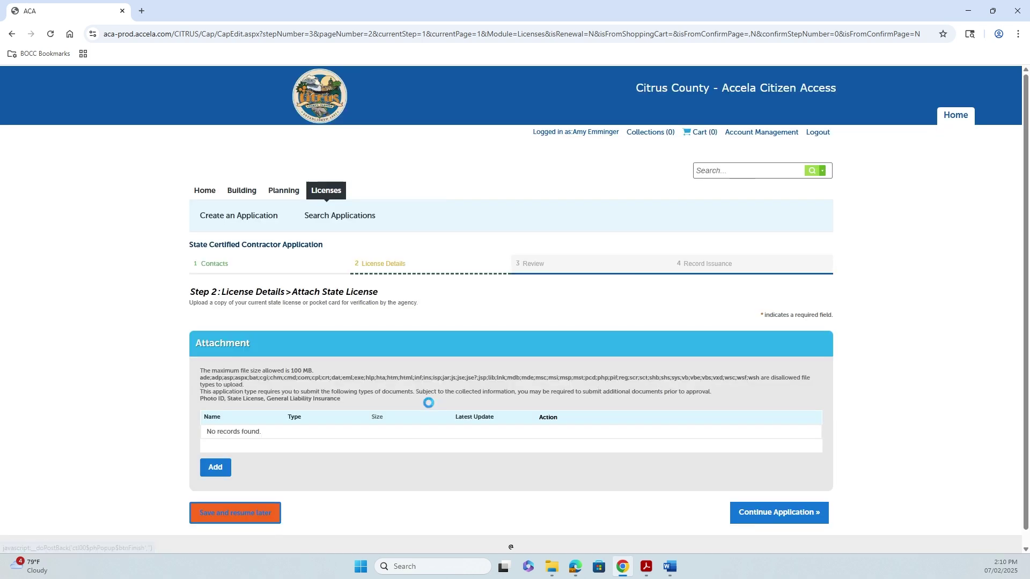
- Set the type of General Liability.pdf to General Liability Insurance and describe it as "General Liability"
scroll(574, 433, down, 3)
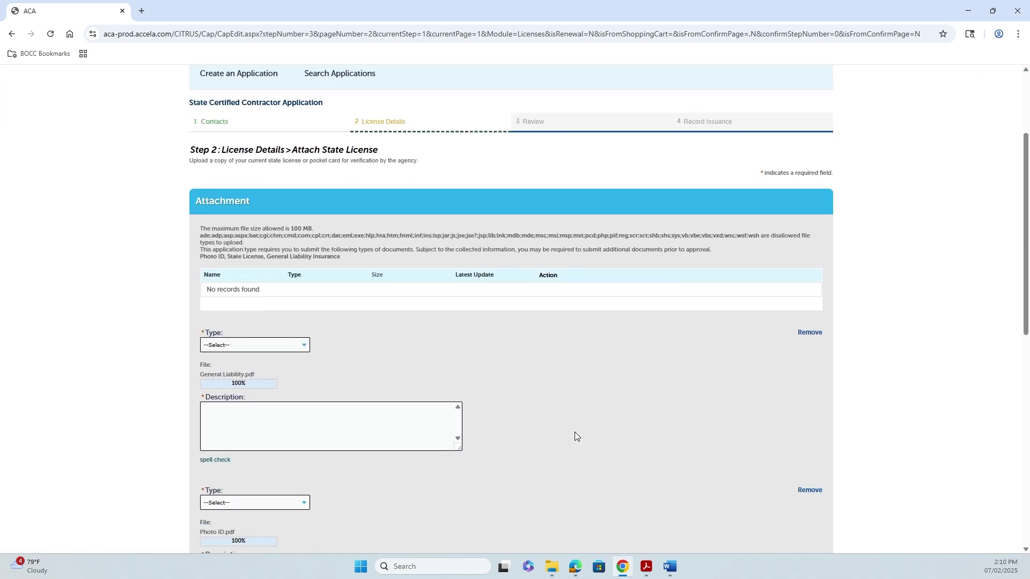
scroll(574, 432, down, 3)
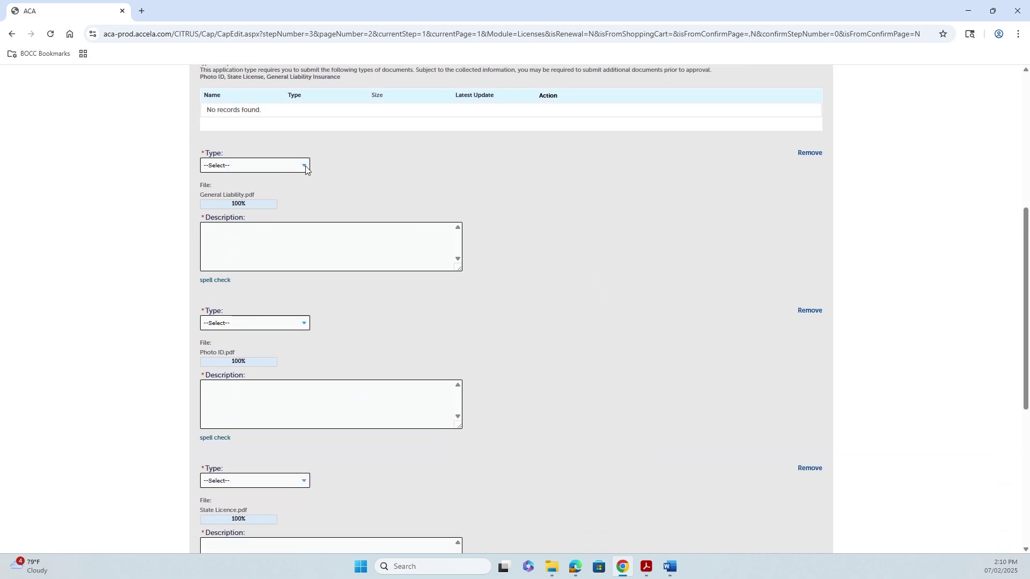
click(303, 166)
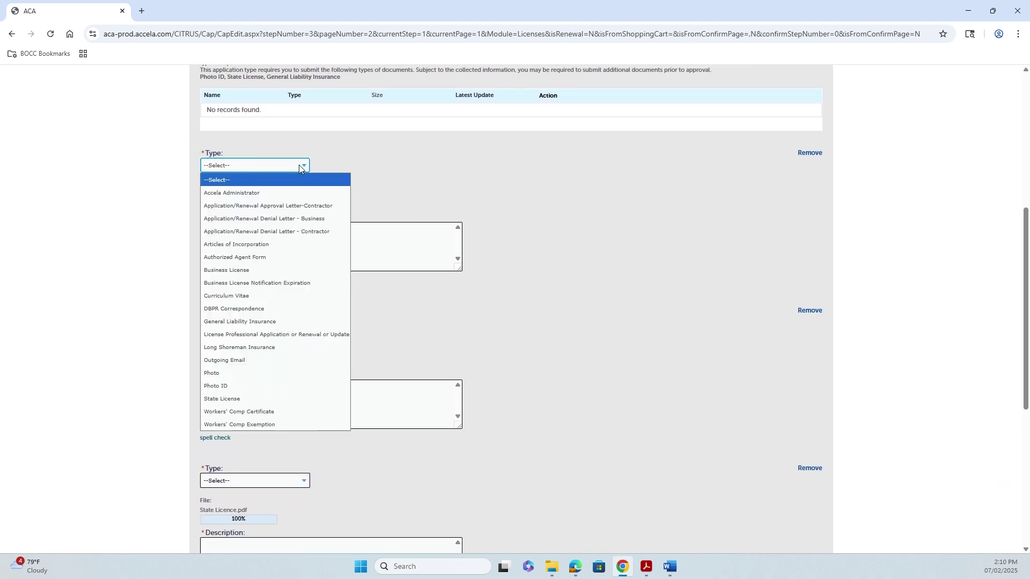
click(271, 322)
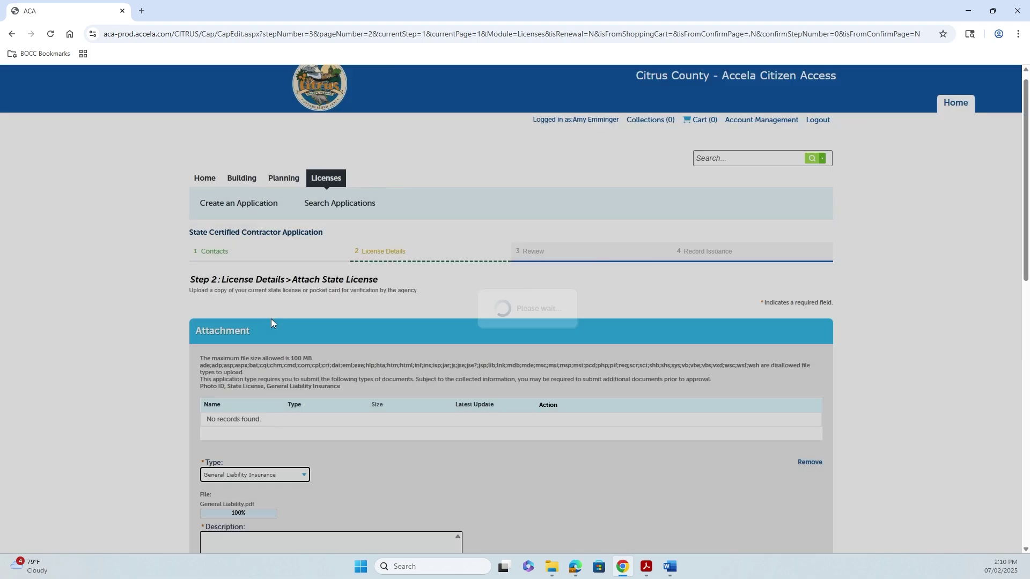
scroll(451, 416, down, 3)
scroll(464, 419, down, 5)
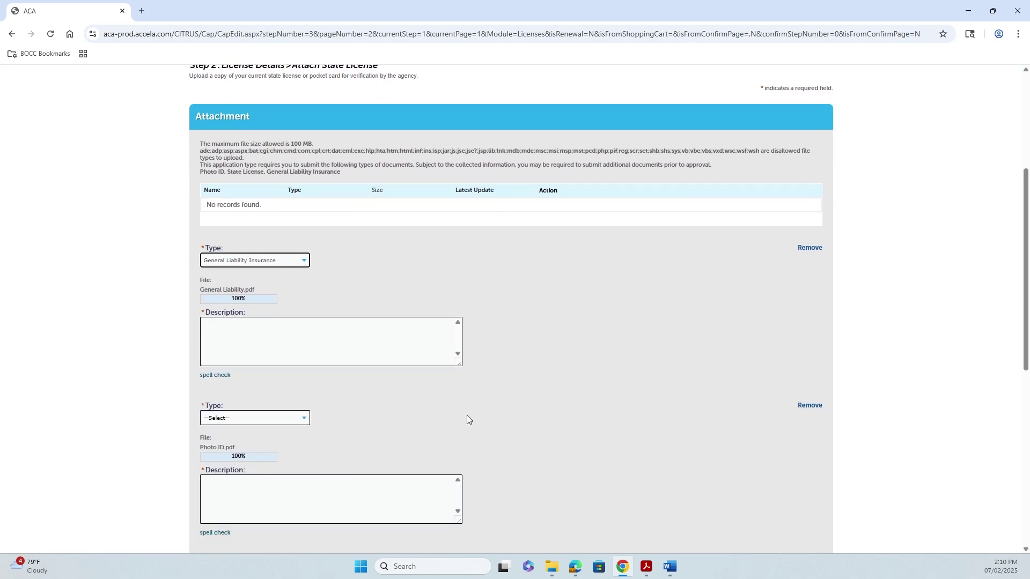
click(317, 177)
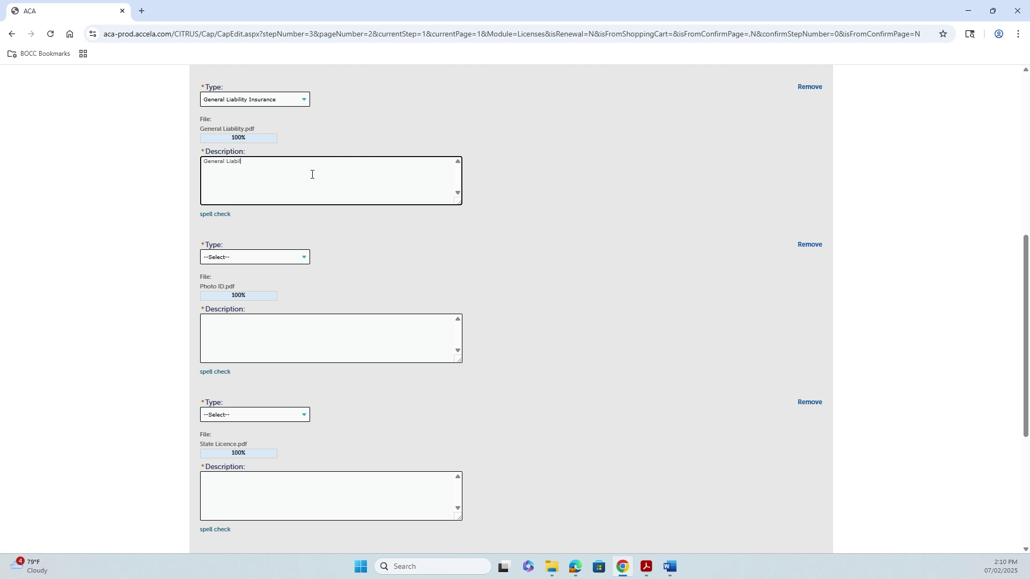
- Set the type of Photo ID.pdf to Photo ID and describe it as "Photo ID"
click(266, 258)
click(237, 478)
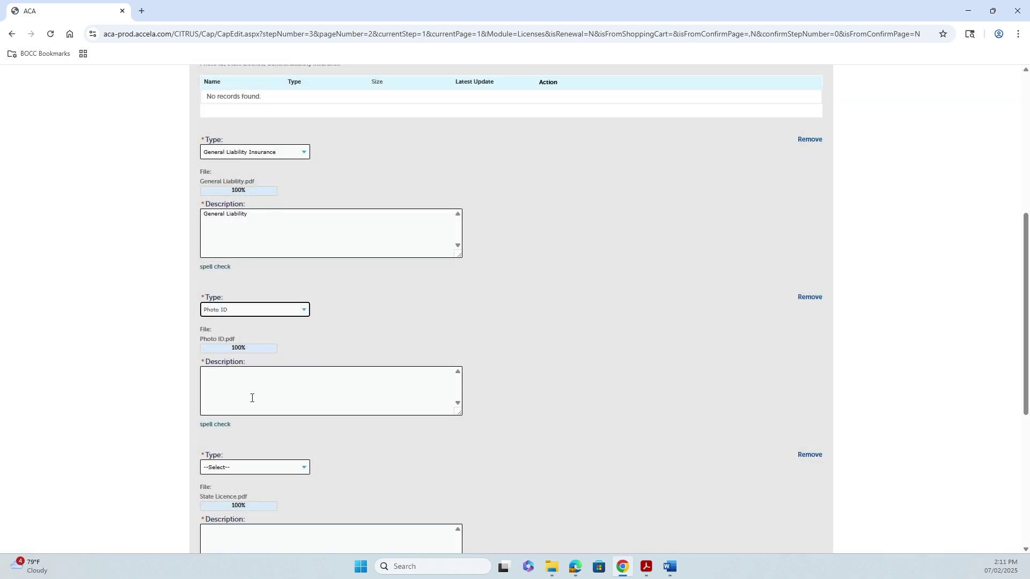
click(253, 398)
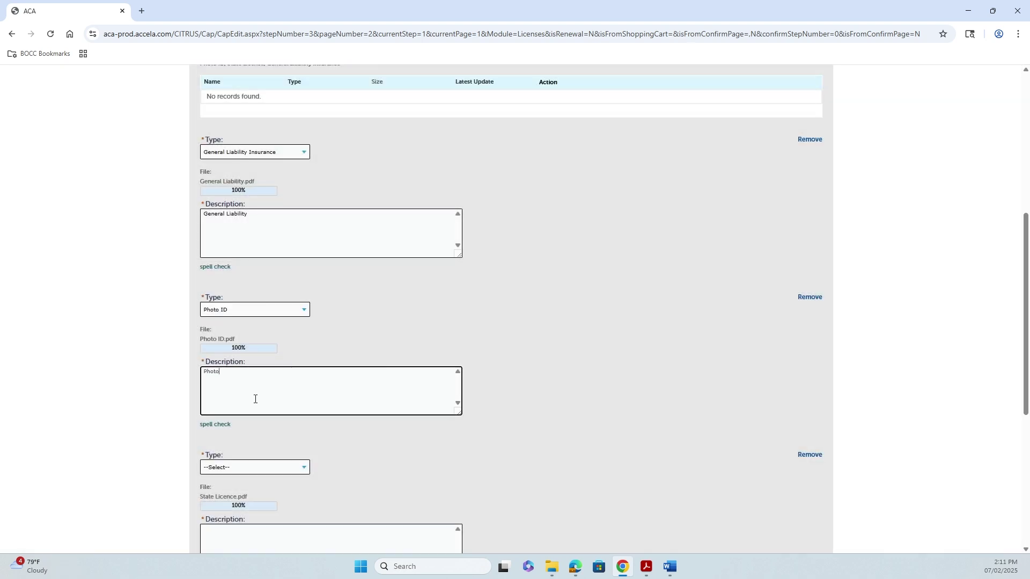
- Set the type of State Licence.pdf to State License and describe it as "State License"
scroll(255, 399, down, 4)
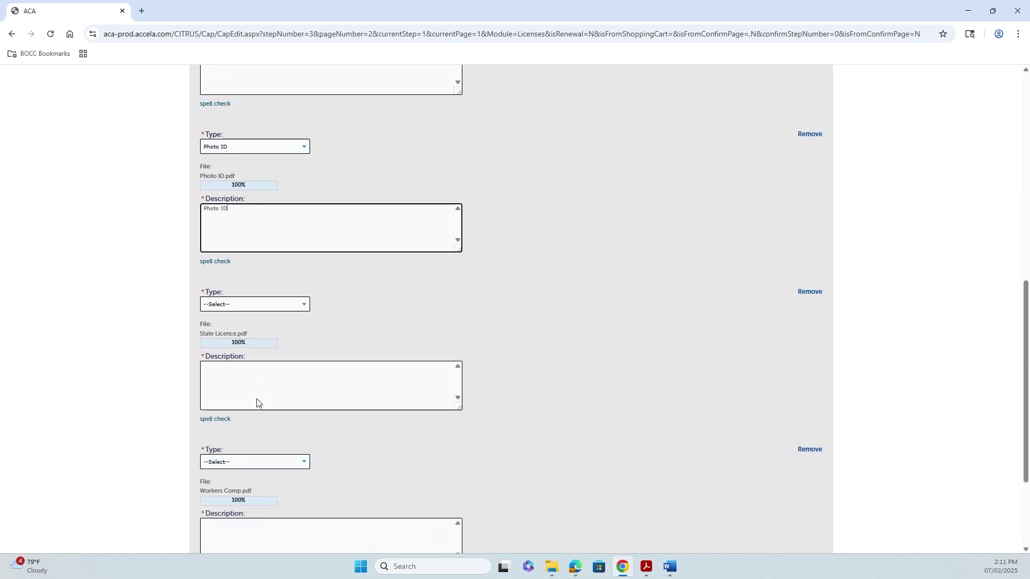
click(267, 253)
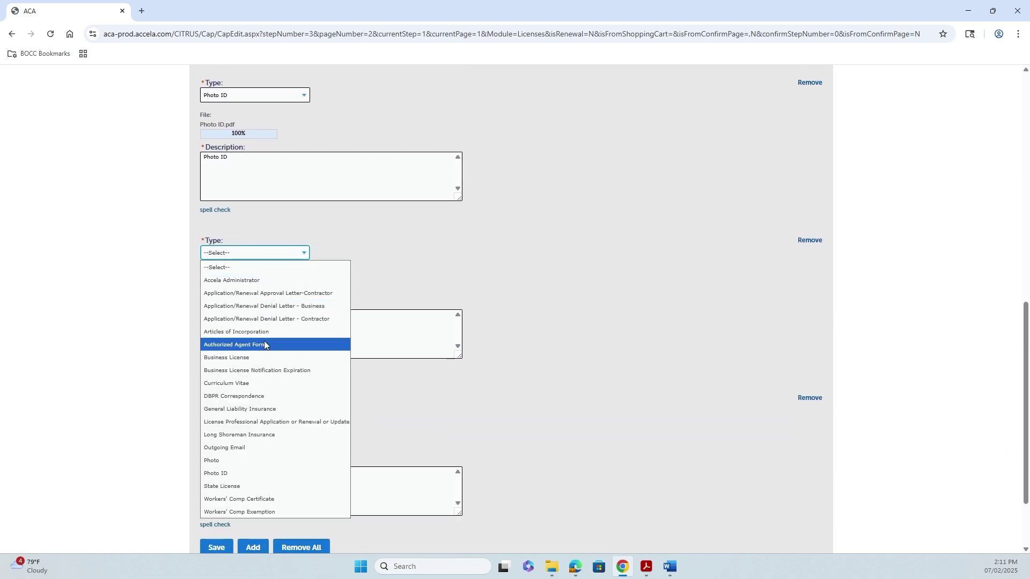
click(260, 485)
click(261, 393)
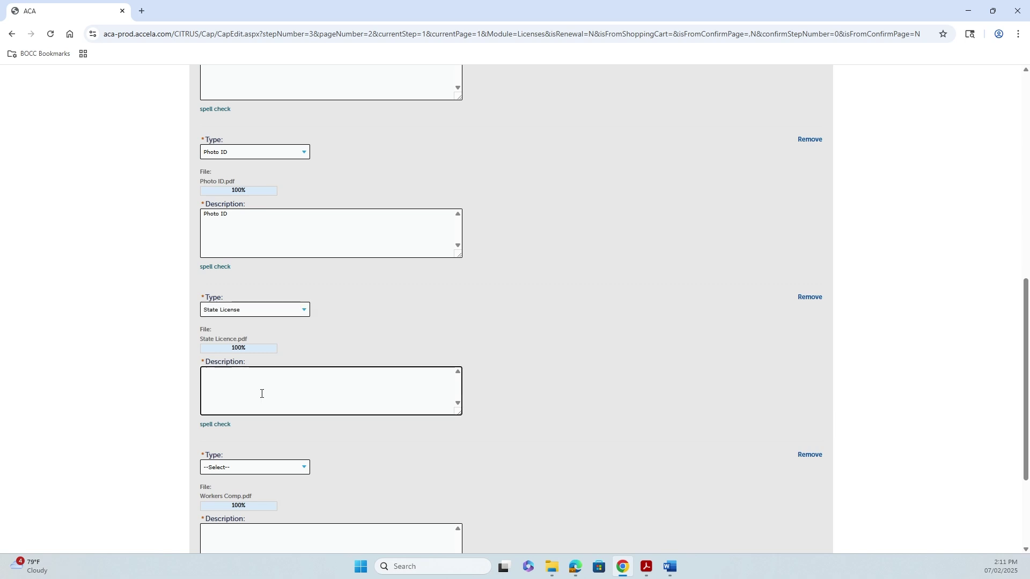
text(State License)
- Set the type of Workers Comp.pdf to Workers' Comp Exemption, describe it as a workers comp exemption, and save all the attachments
scroll(262, 393, down, 3)
click(255, 317)
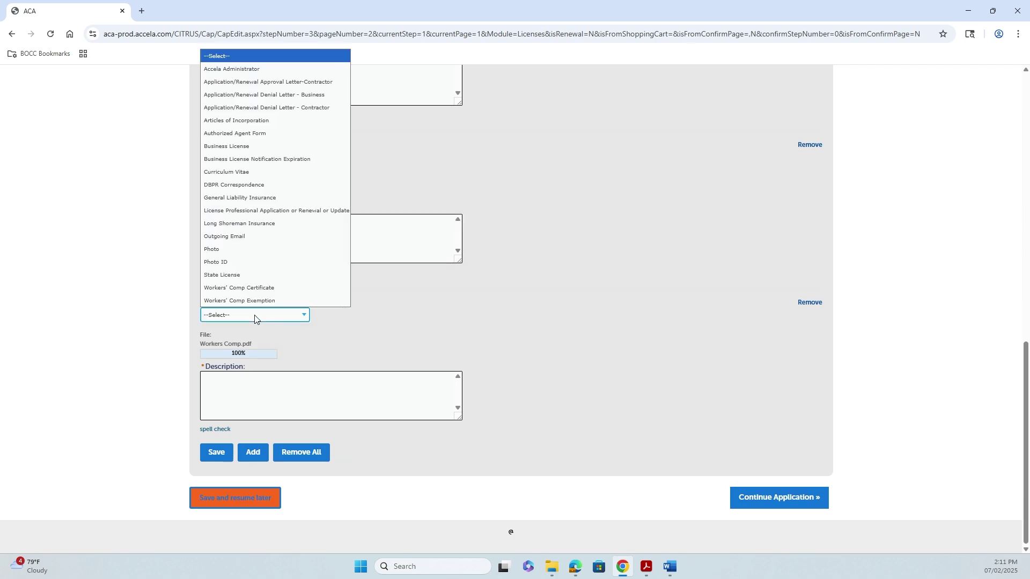
click(263, 300)
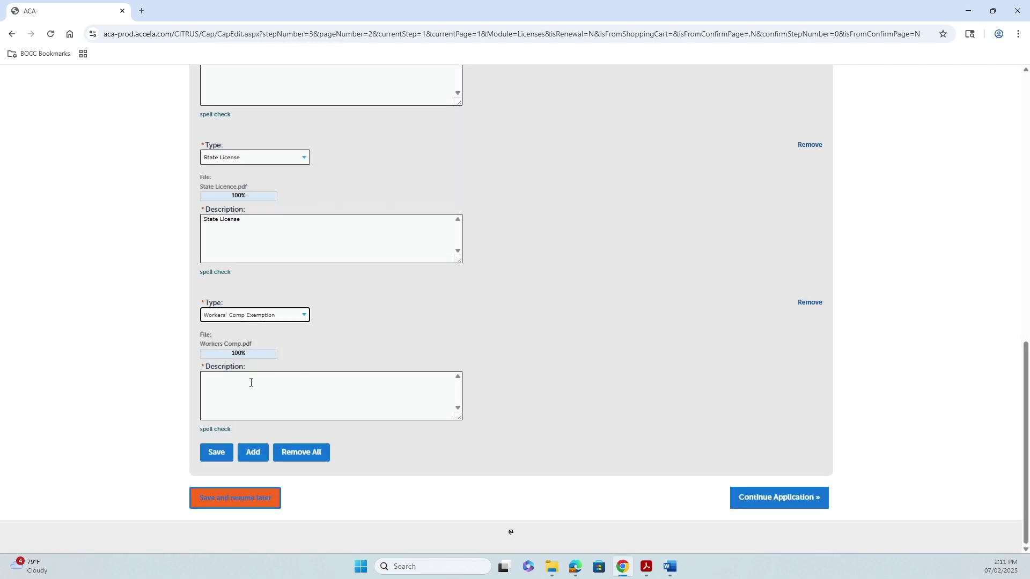
click(249, 385)
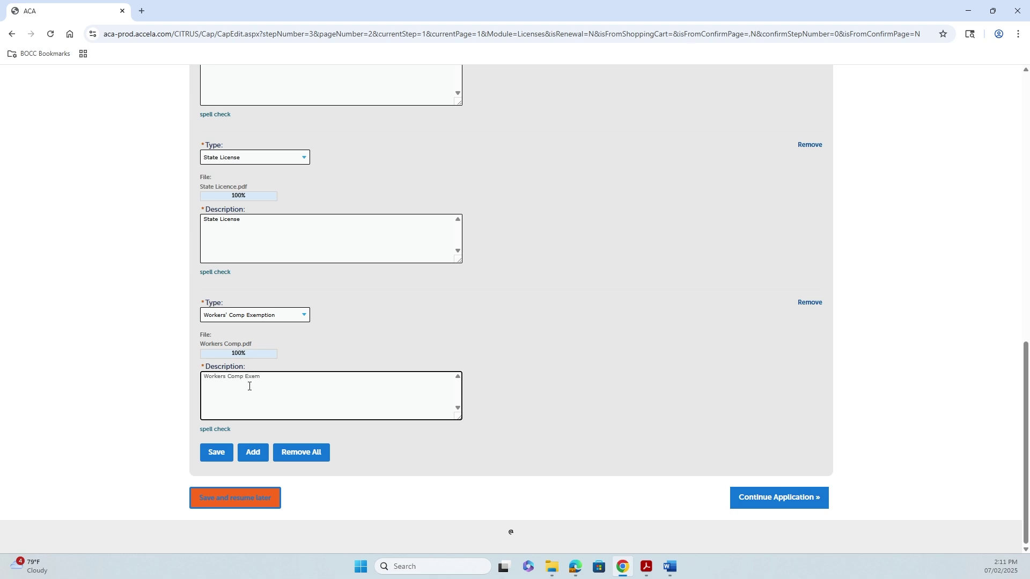
click(215, 454)
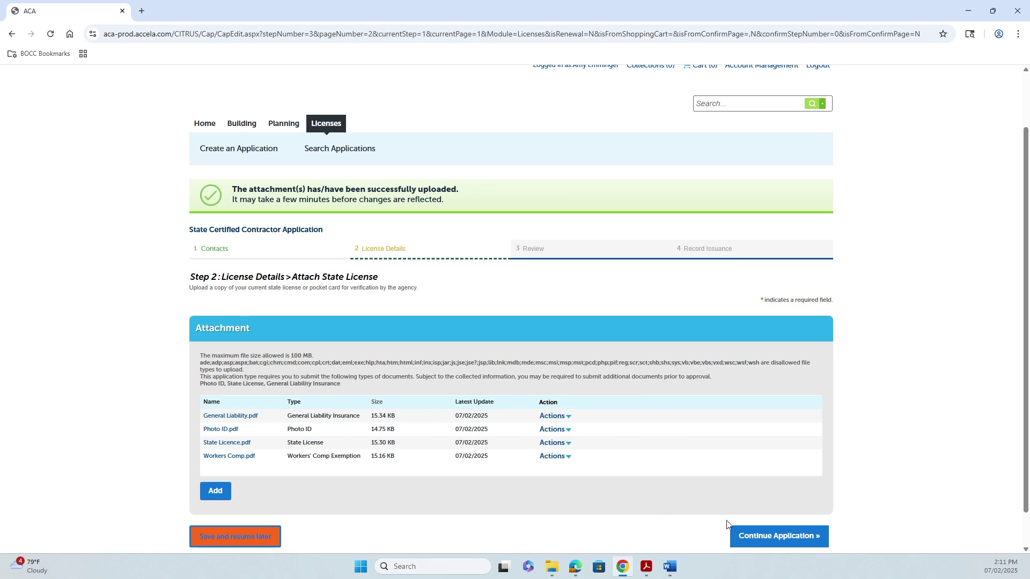
- Continue to the review page, check the entered application details and attachments, and submit the State Certified Contractor application
click(771, 536)
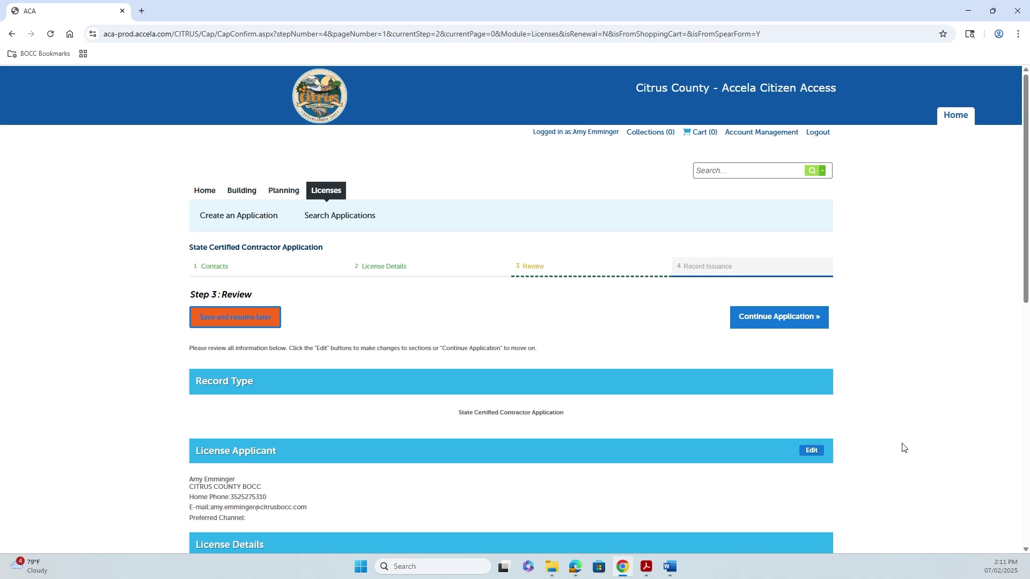
scroll(902, 449, down, 1)
scroll(902, 448, down, 9)
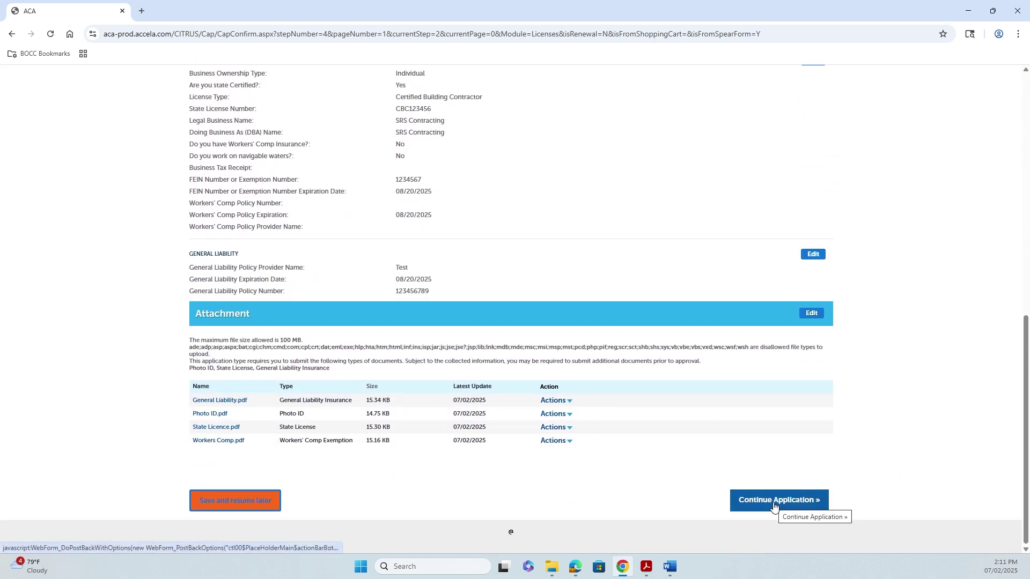
click(773, 507)
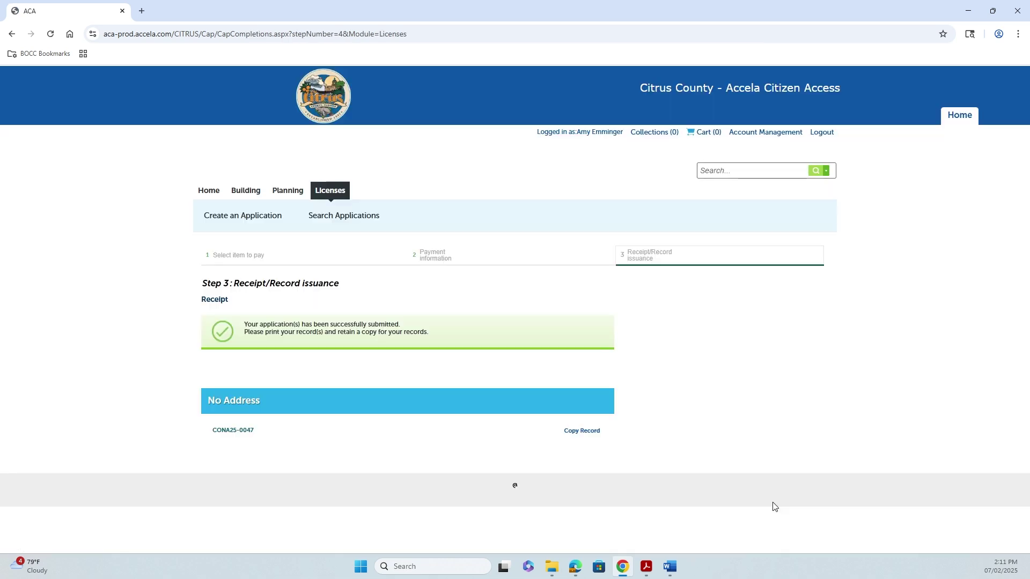